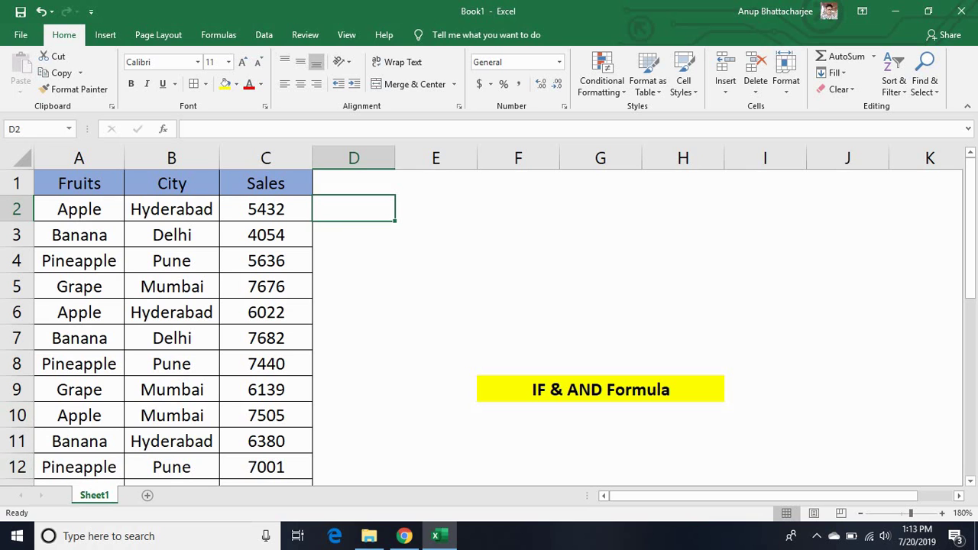
Review the fruit, City and sales columns, then start =IF(AND( in cell D2.
click(79, 208)
click(171, 184)
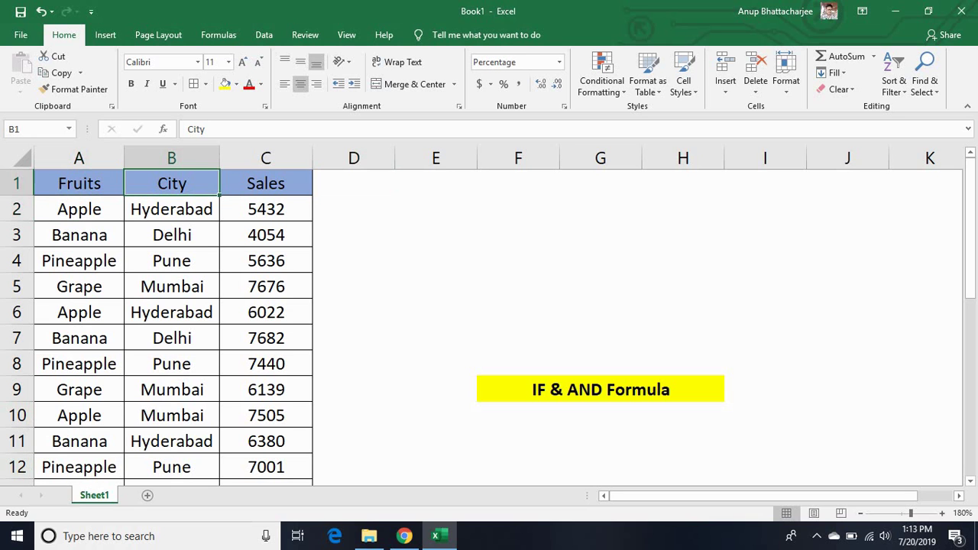
click(266, 208)
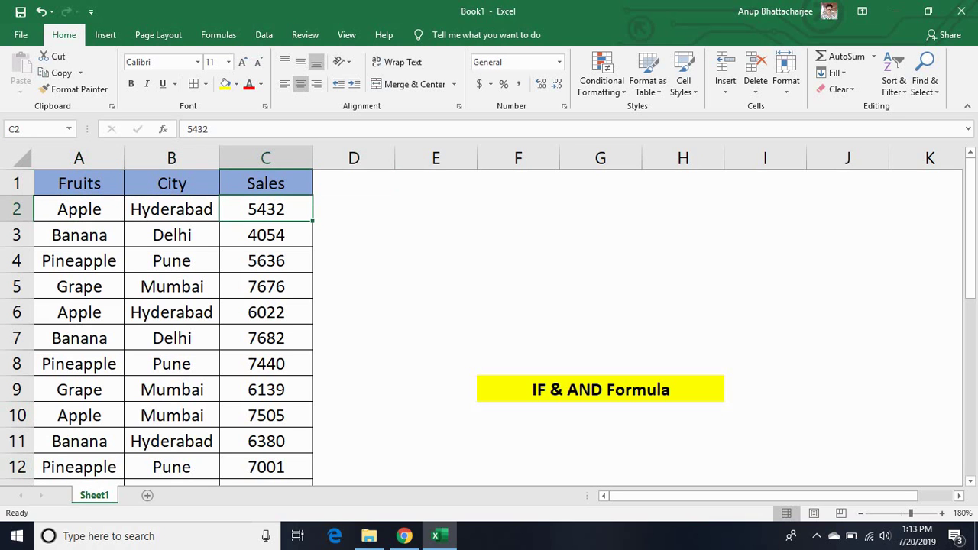
click(353, 209)
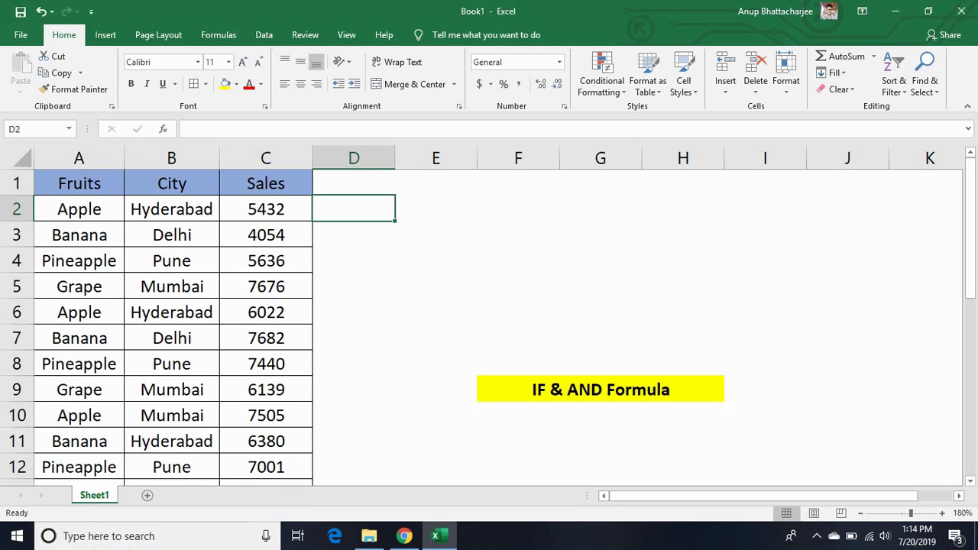
text(=)
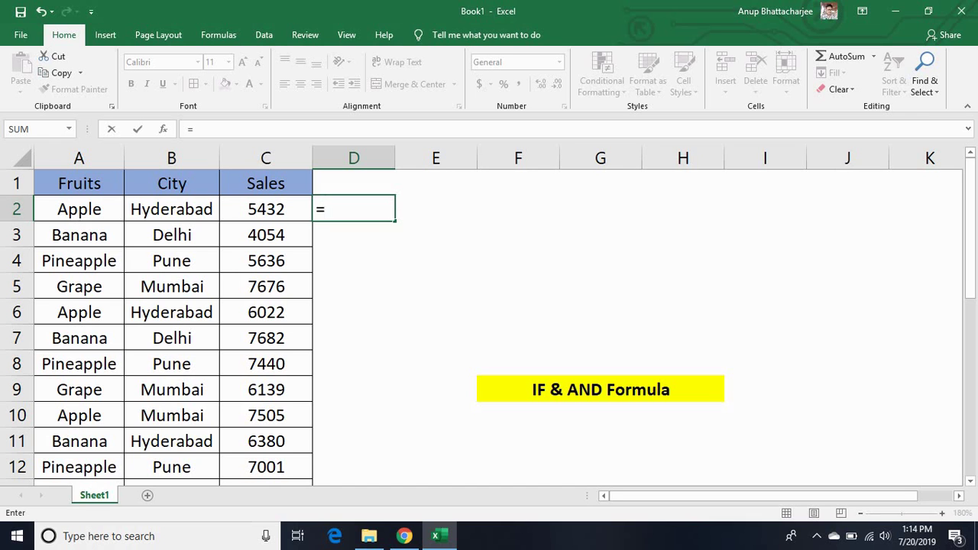
text(if)
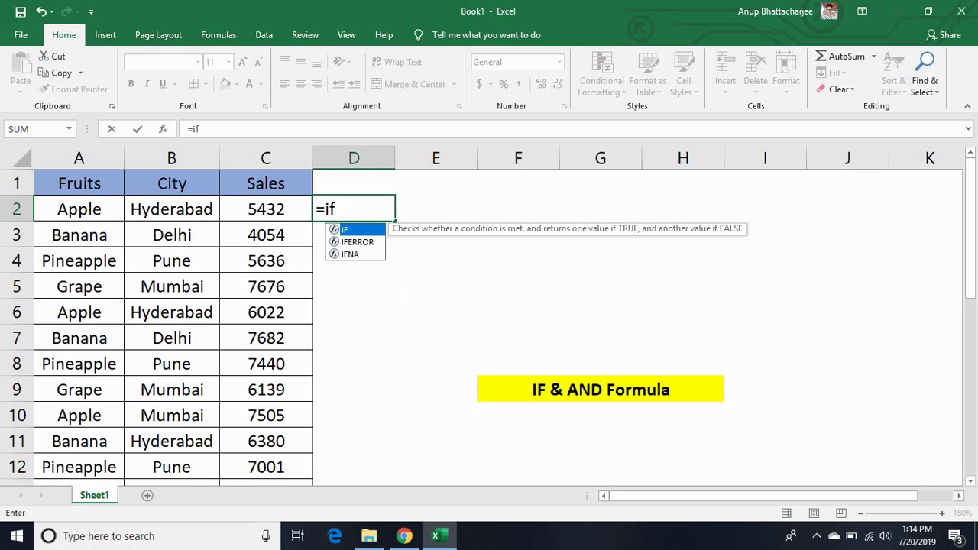
text((a)
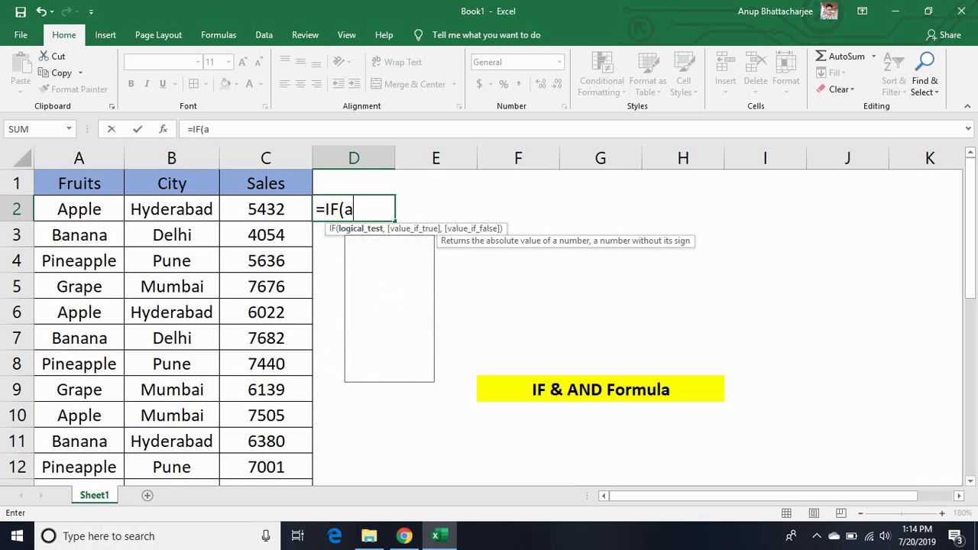
text(nd)
key(Tab)
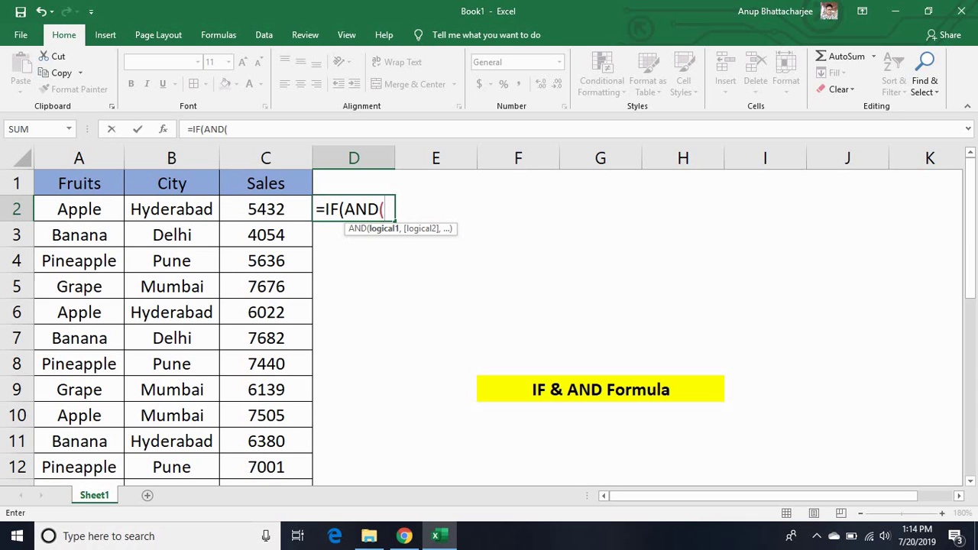
Add the conditions A2="Apple" and B2="Hyderabad" to the AND test in D2.
click(78, 208)
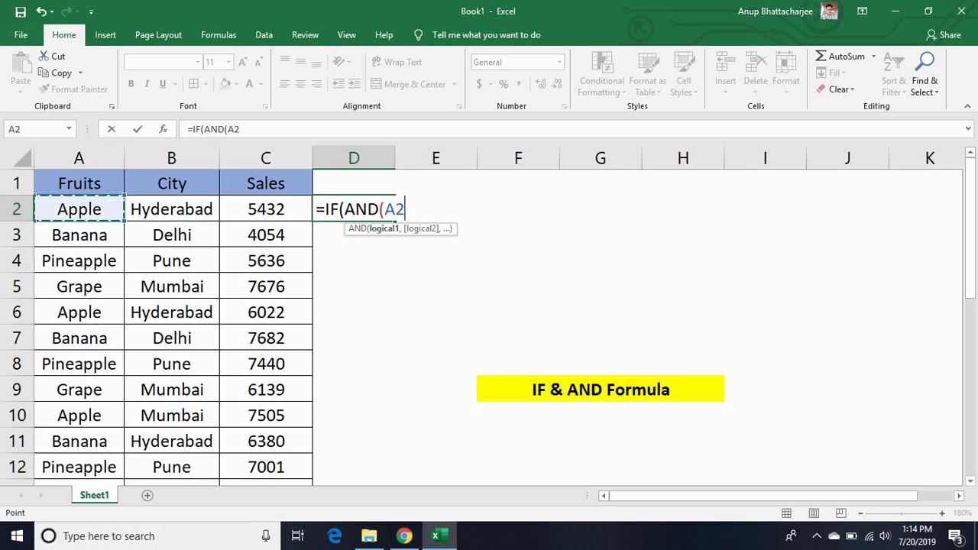
text(=)
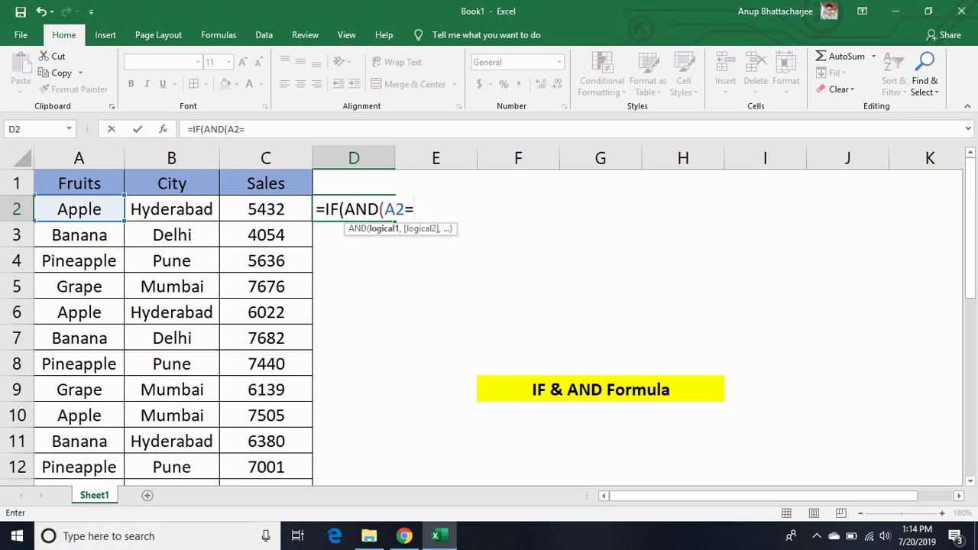
text("Apple)
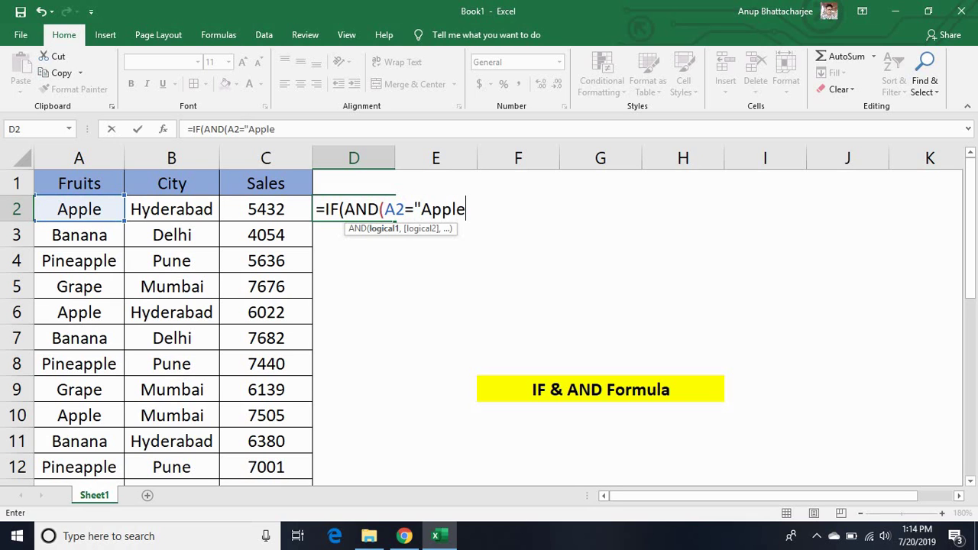
text(")
text(,)
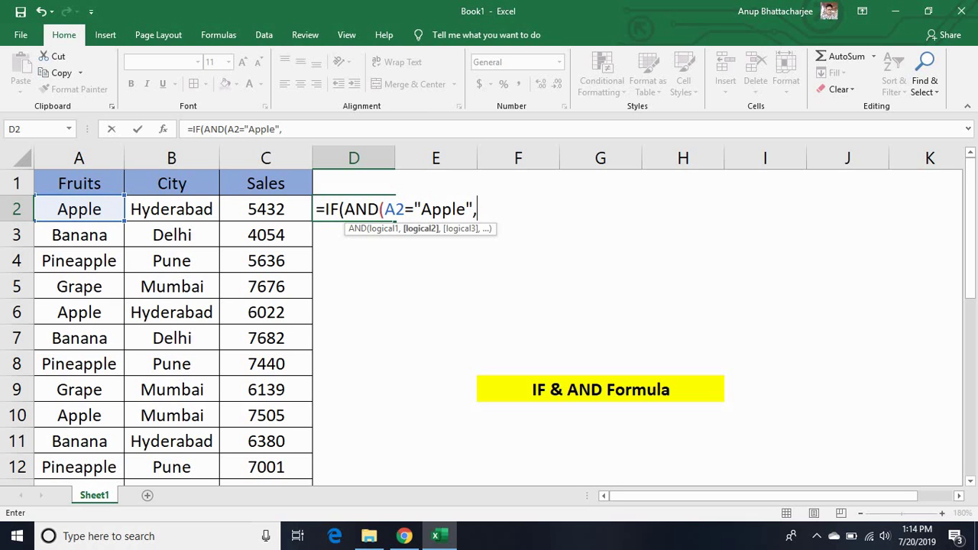
click(171, 209)
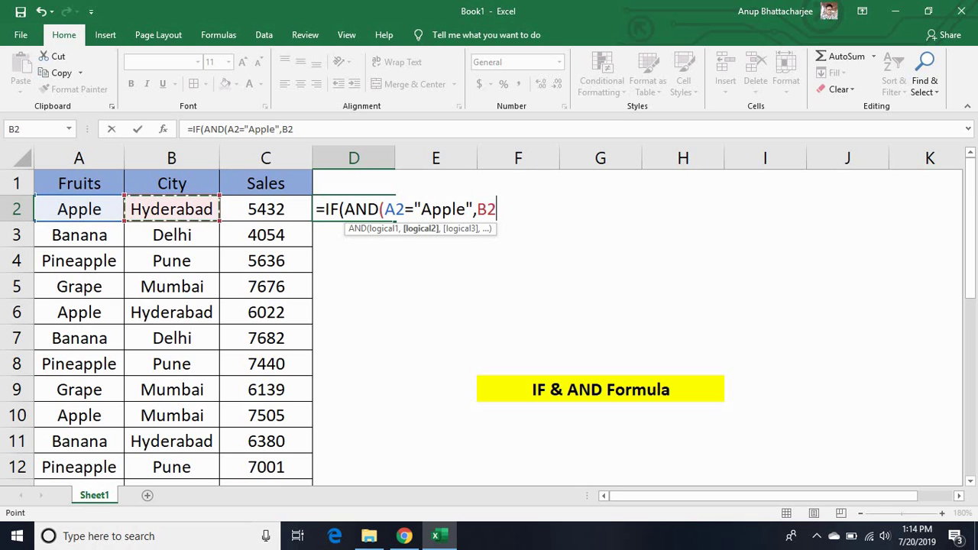
text(=")
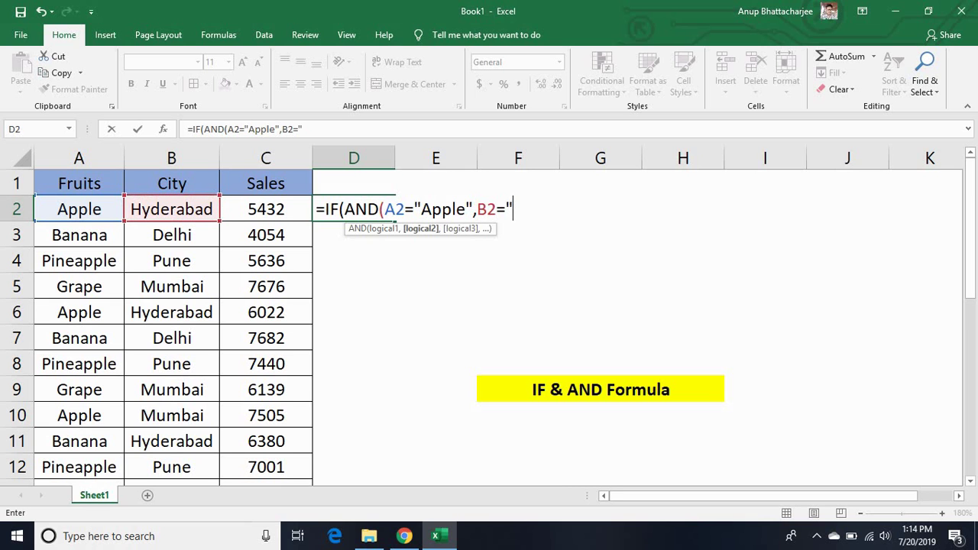
text(Hyderabad")
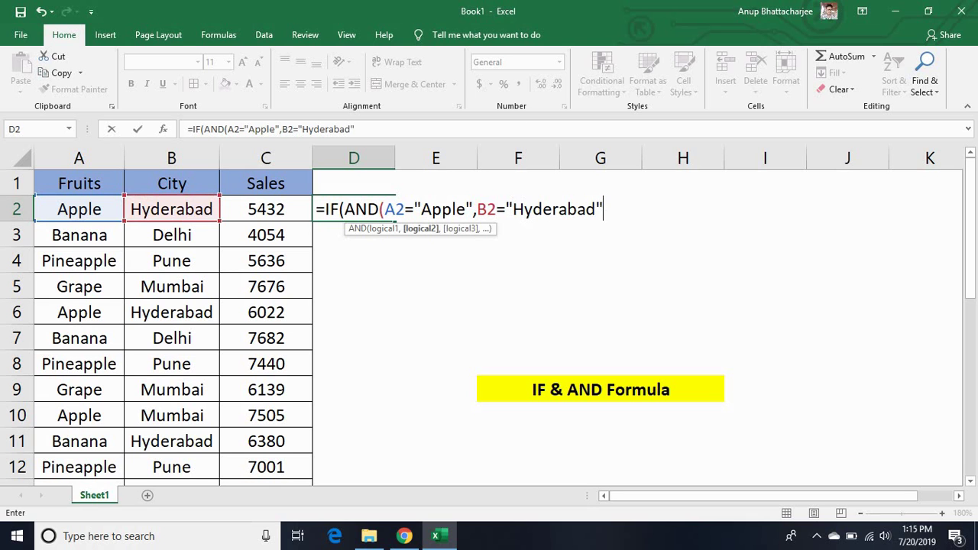
text())
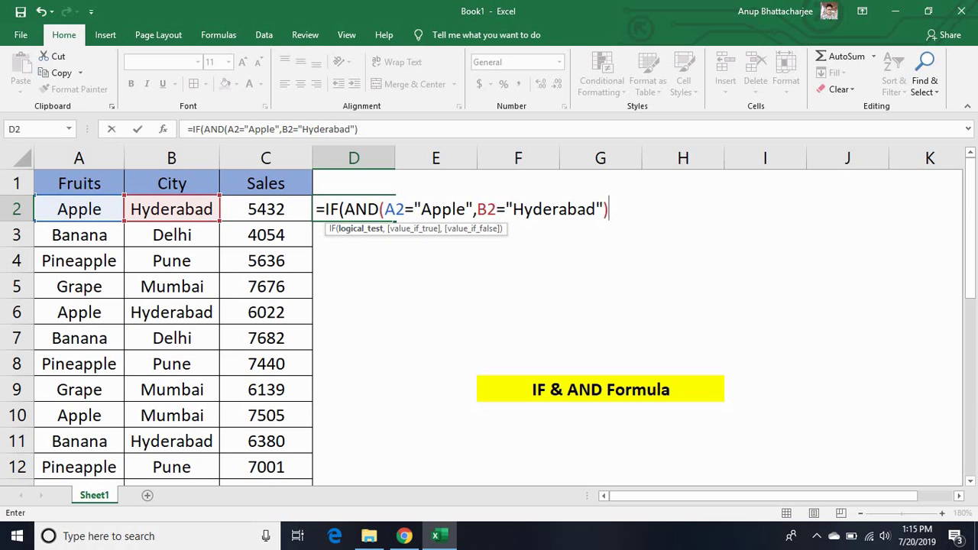
text(,)
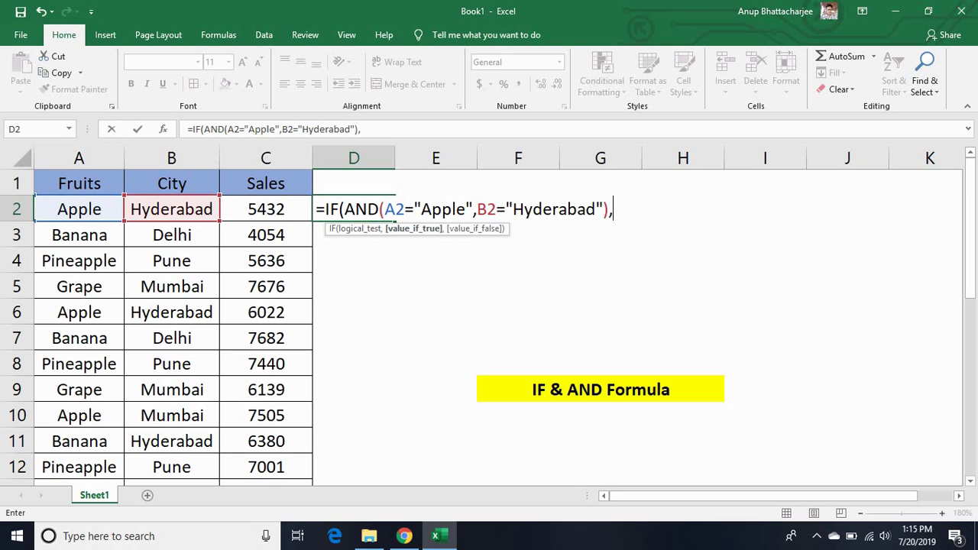
Complete D2 as =IF(AND(A2="Apple",B2="Hyderabad"),C2,0), returning 5432.
click(266, 209)
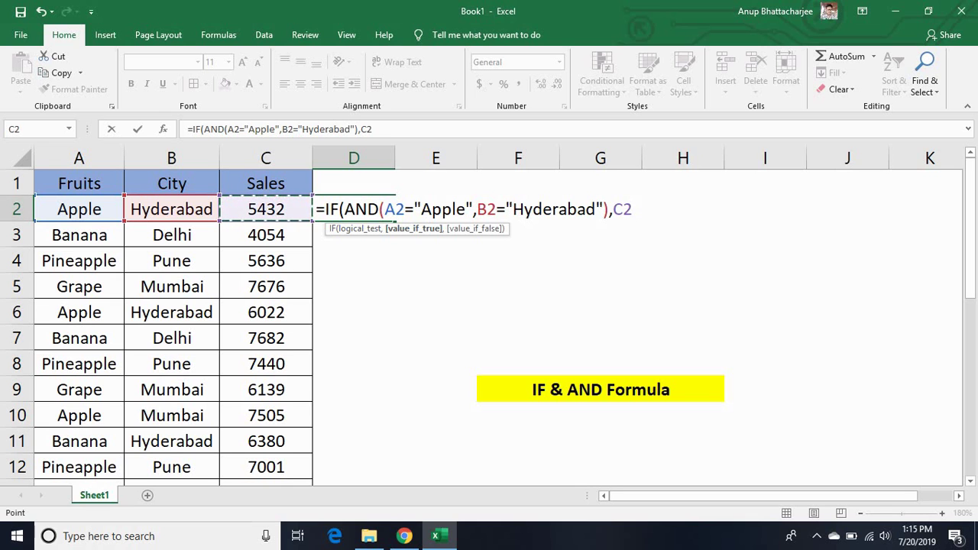
text(,)
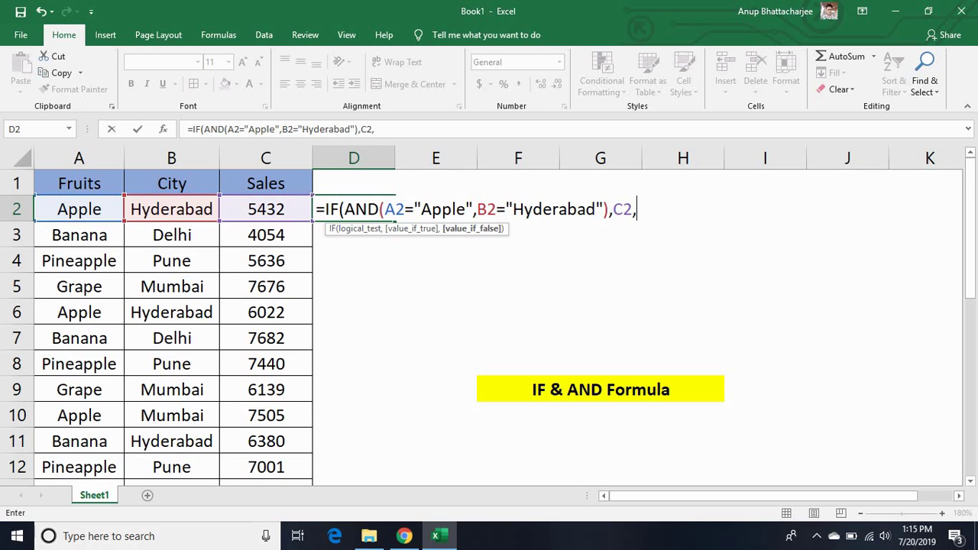
text(0)
text())
key(Return)
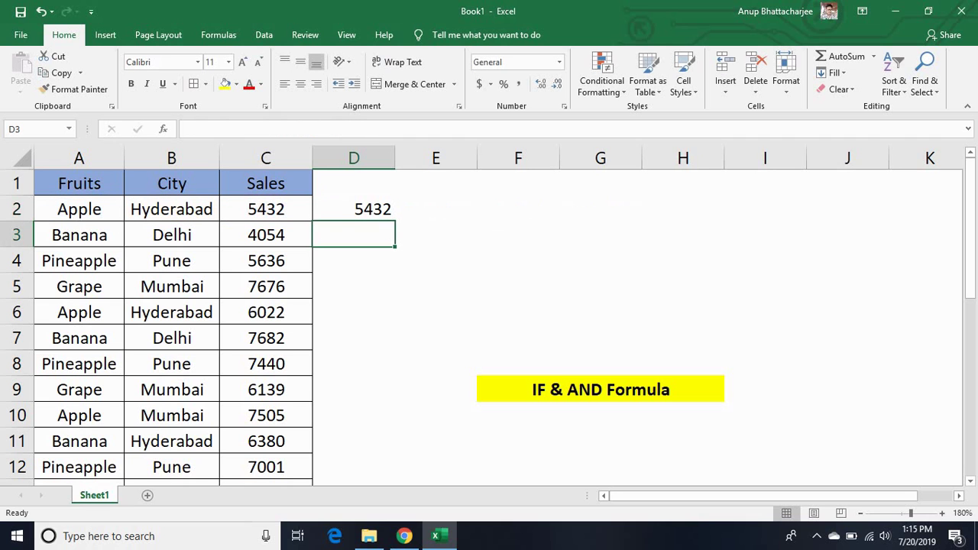
click(354, 208)
click(171, 183)
click(79, 209)
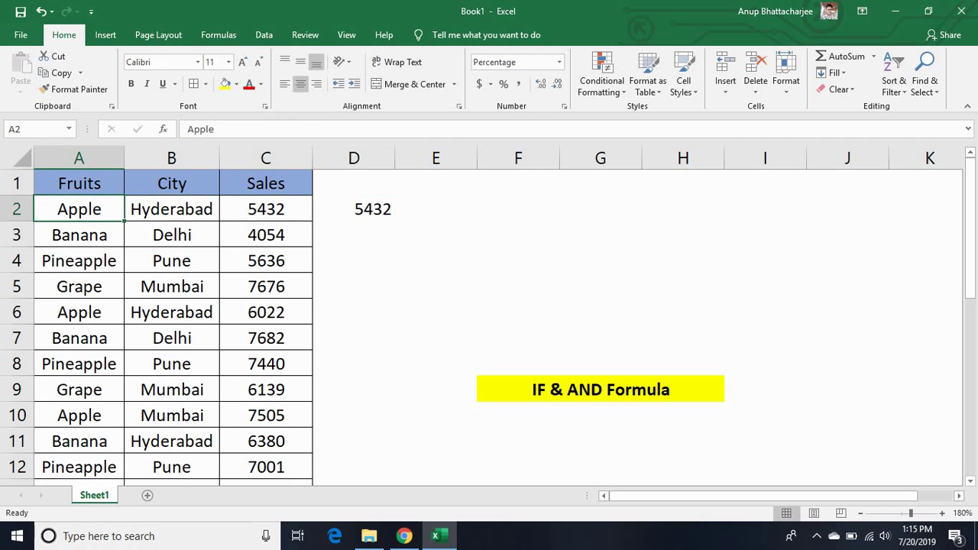
click(171, 209)
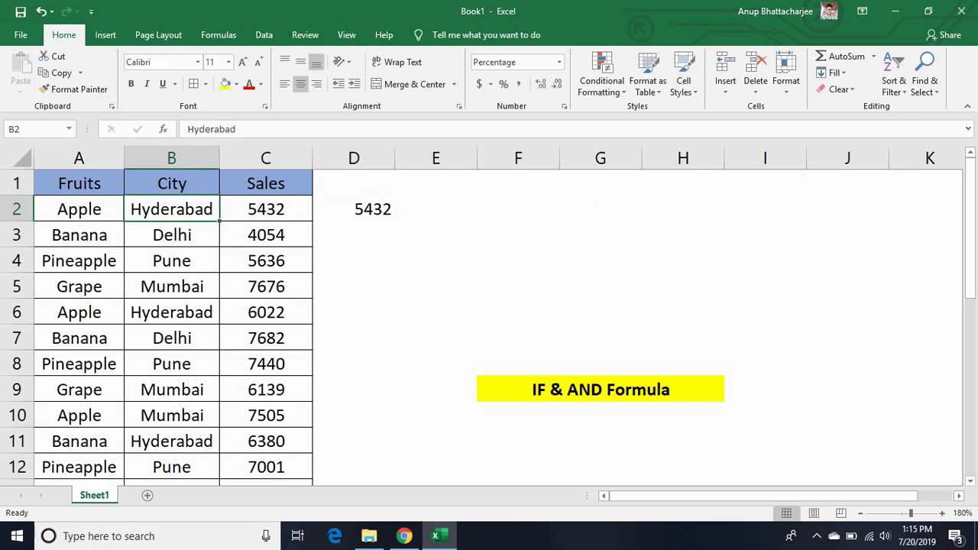
key(Right)
key(Right)
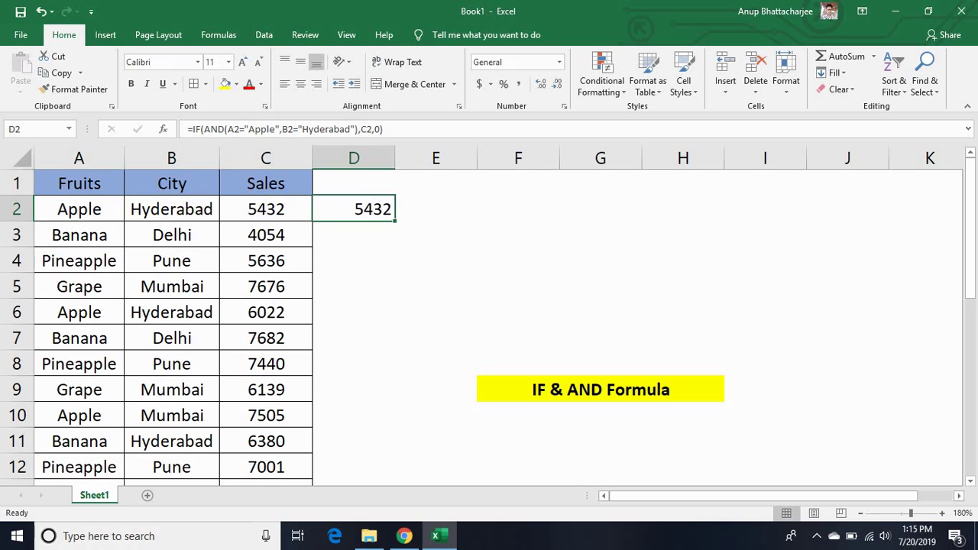
click(266, 209)
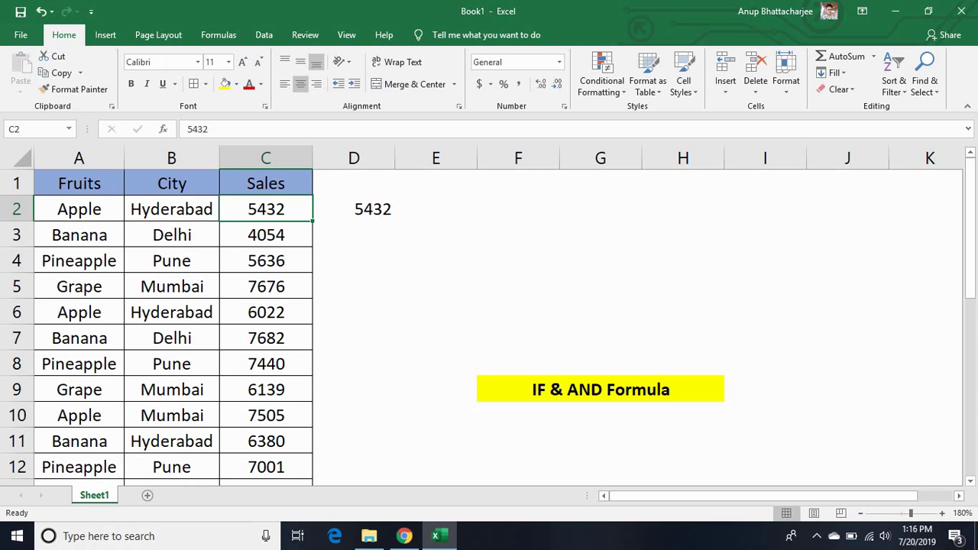
Fill the D2 formula down through D25 with Ctrl+D.
click(171, 209)
click(266, 209)
key(ctrl+Down)
key(Right)
key(ctrl+shift+Up)
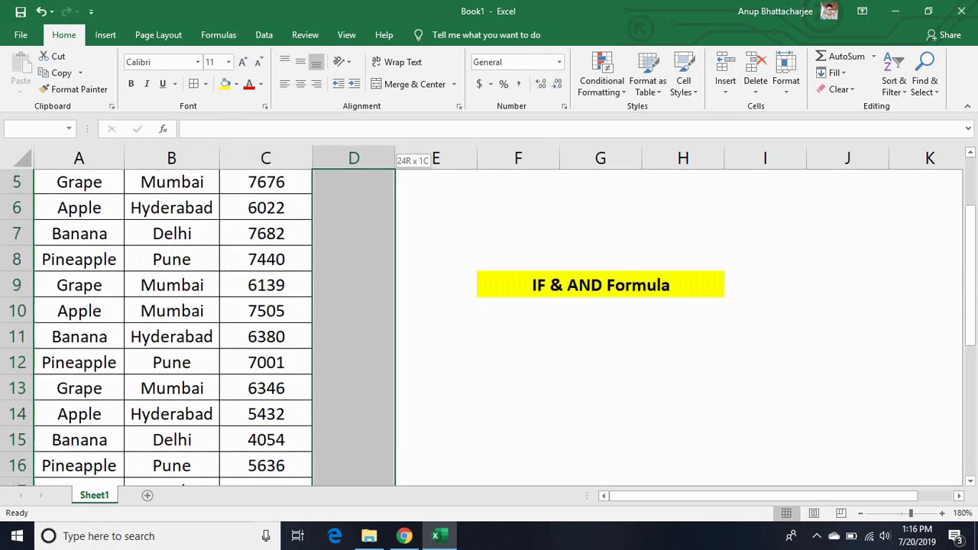
key(ctrl+d)
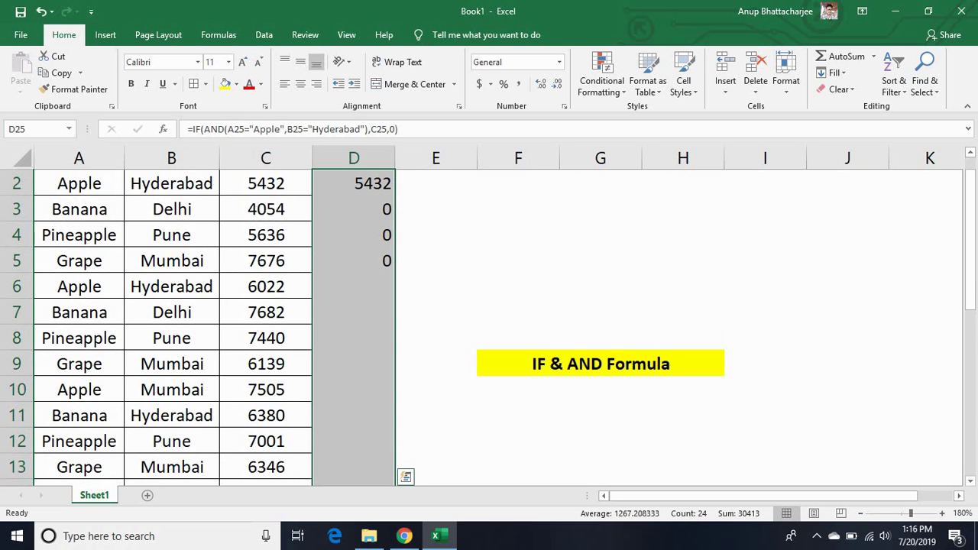
Check the column D results against the city and sales values in row 5 onward.
click(354, 183)
key(Down)
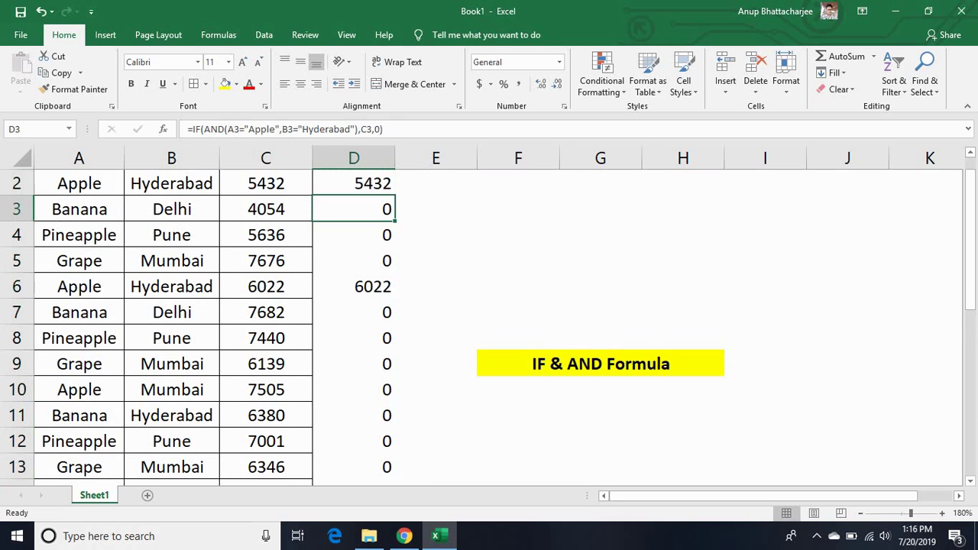
key(Down)
key(Down)
click(266, 260)
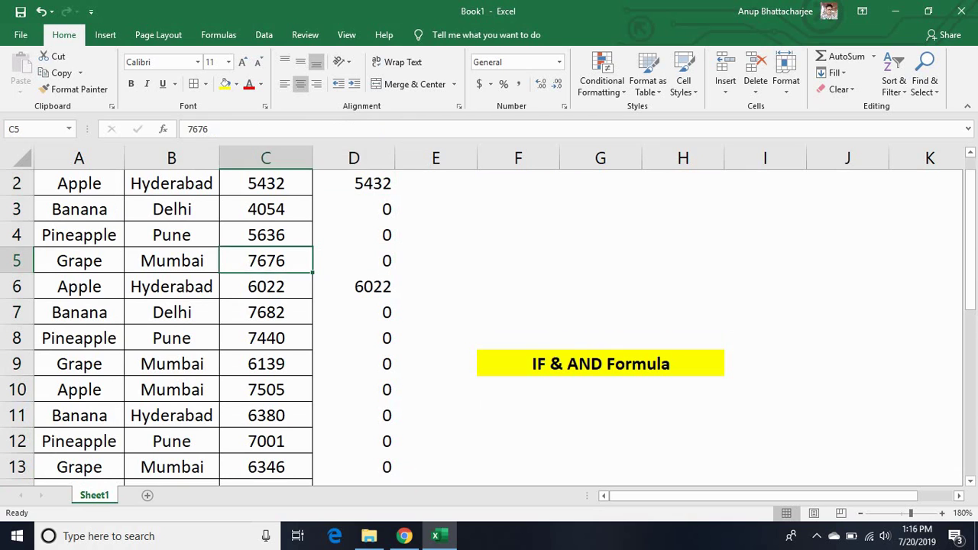
click(171, 260)
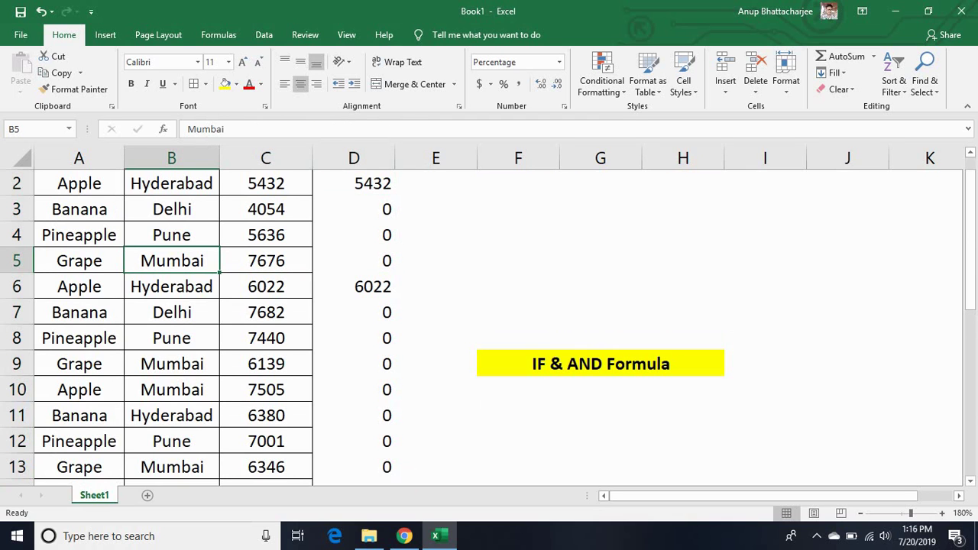
click(266, 260)
click(354, 260)
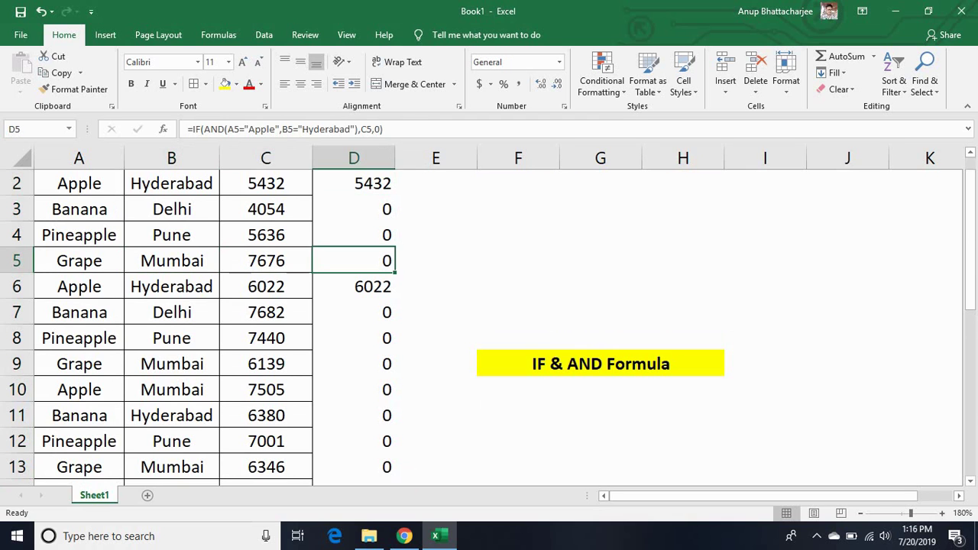
click(354, 287)
click(354, 311)
key(Down)
key(Down)
key(Down)
key(Down)
key(Down)
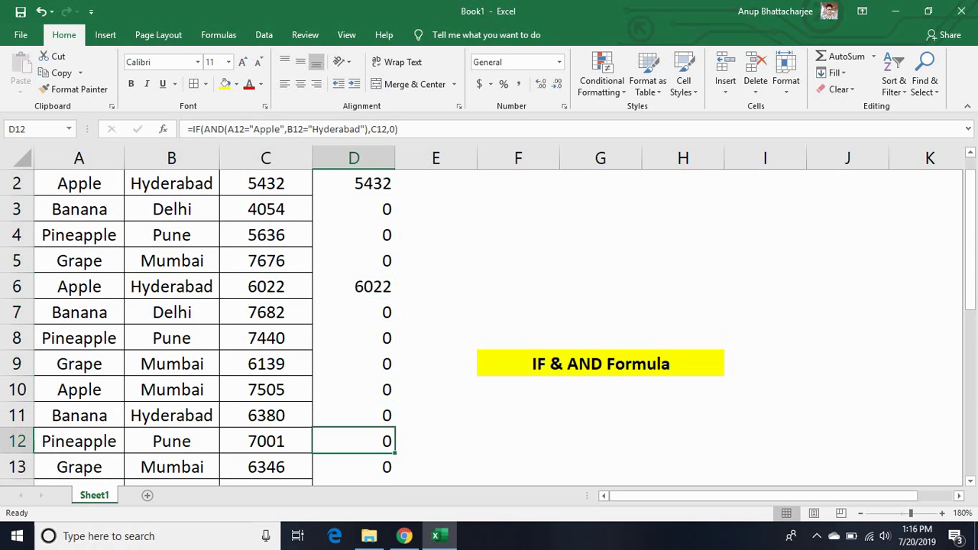
key(Down)
key(Down)
key(Down)
key(Down)
key(Down)
key(Down)
key(Down)
key(Down)
key(Down)
key(Down)
key(Down)
key(Down)
key(Down)
key(Down)
key(Down)
Return to the column D header cell at the top of the table.
key(Left)
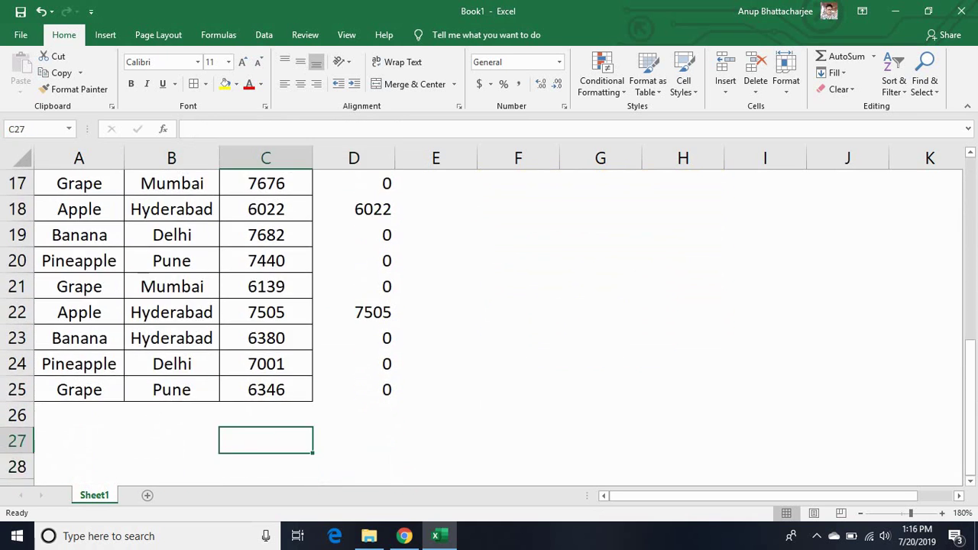
key(Left)
key(Up)
key(Up)
key(Up)
key(ctrl+Up)
key(Right)
key(Right)
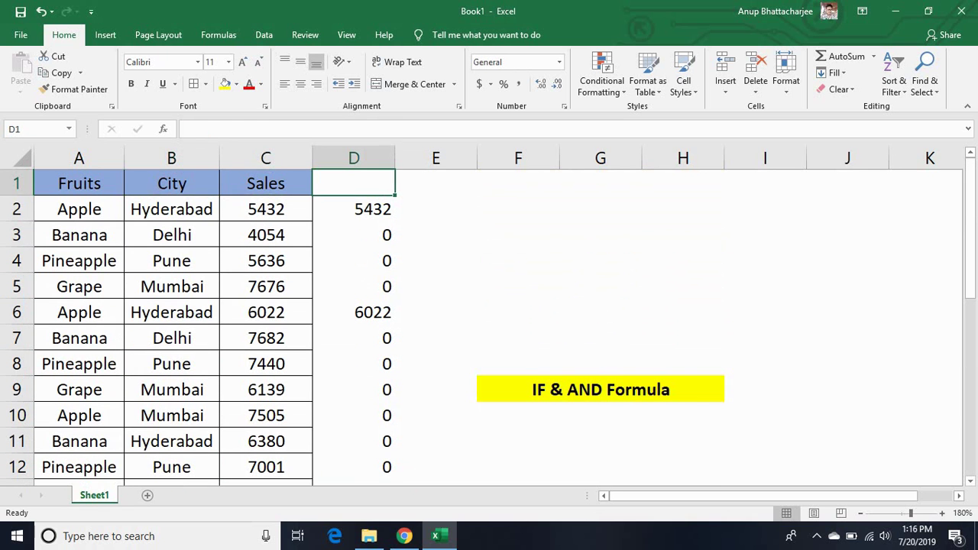
Add filters and filter column D to exclude the 0 values.
key(ctrl+shift+l)
key(alt+Down)
key(Down)
key(Down)
key(Down)
key(Down)
key(Down)
key(Down)
key(space)
key(space)
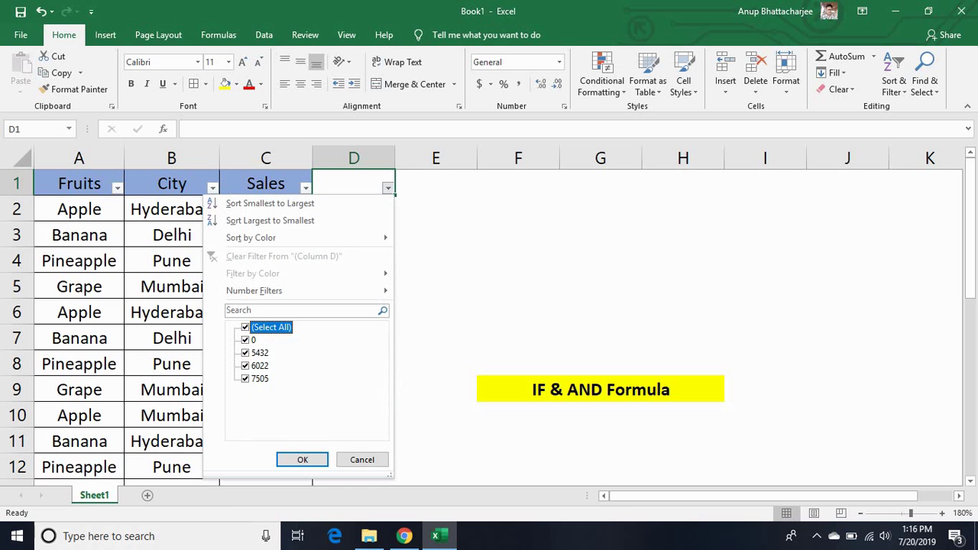
key(Down)
key(space)
key(Return)
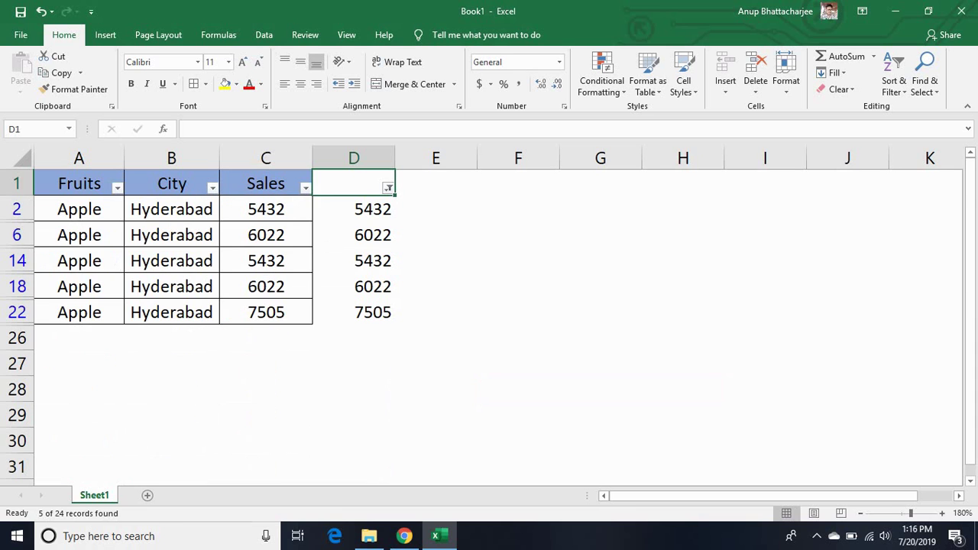
Inspect the five filtered Apple-Hyderabad rows and their column D results totalling 30413.
key(Down)
key(Left)
key(Left)
key(Left)
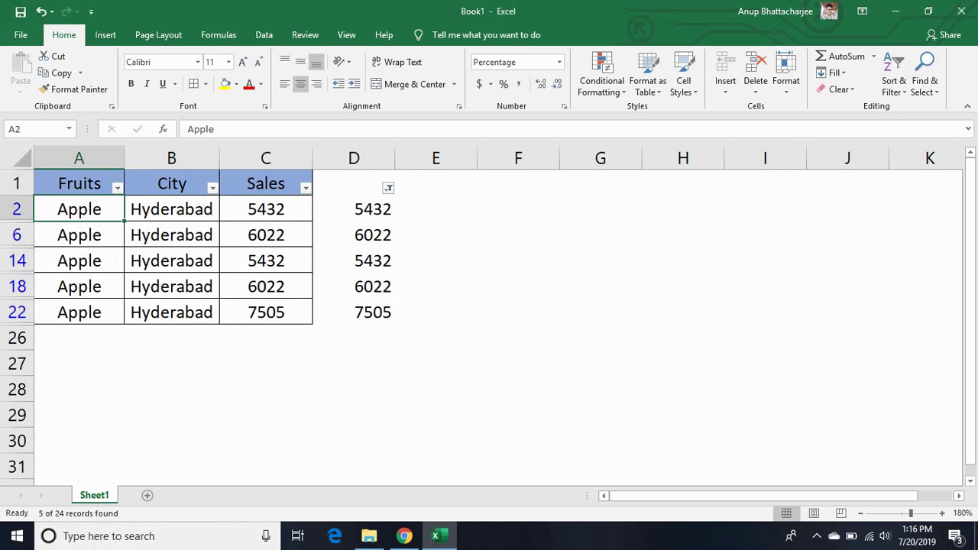
click(171, 208)
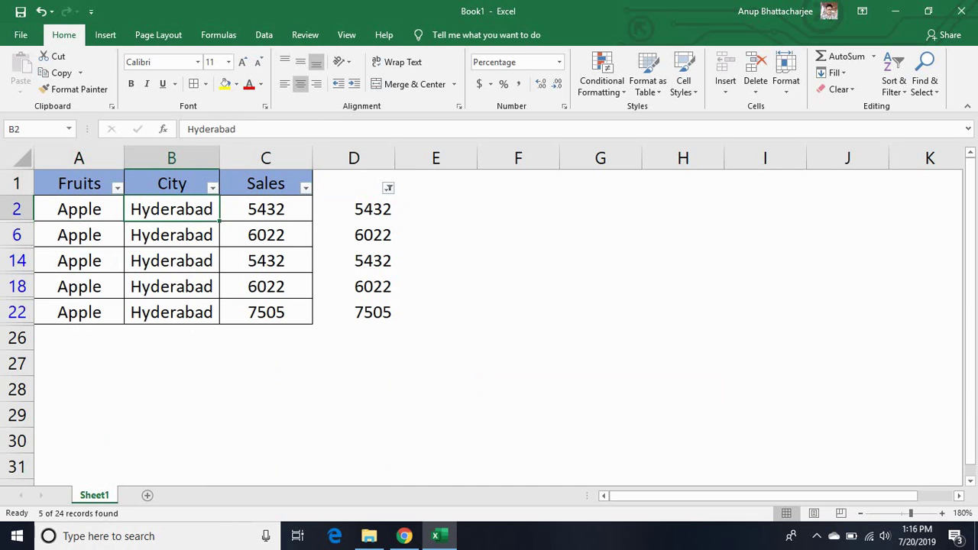
click(266, 209)
click(354, 209)
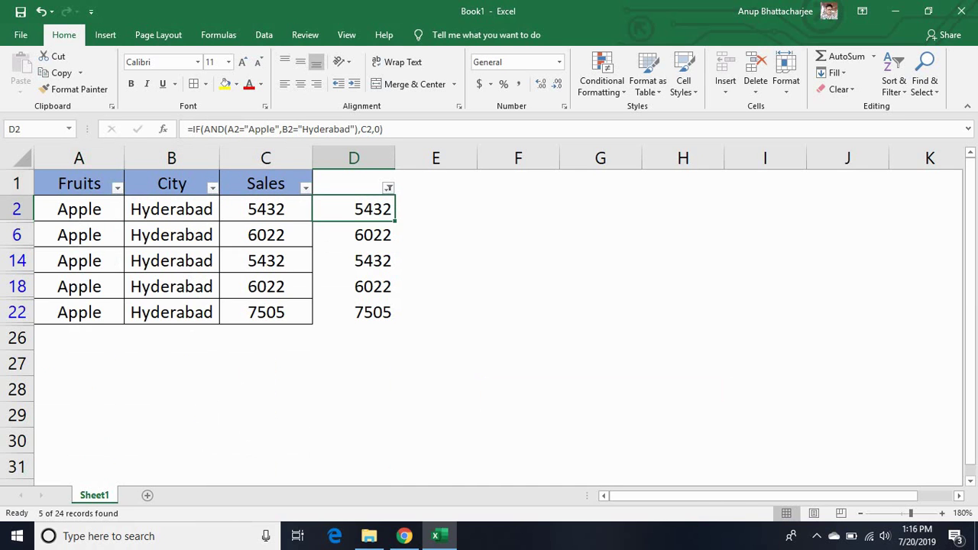
key(ctrl+shift+Down)
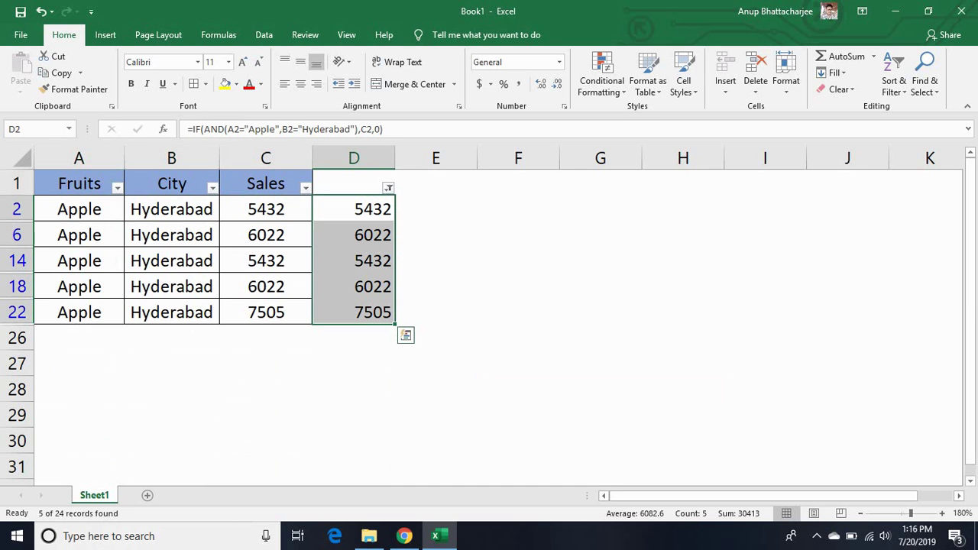
click(353, 183)
Remove the AutoFilter with Ctrl+Shift+L so every fruit sales row shows again.
key(ctrl+shift+l)
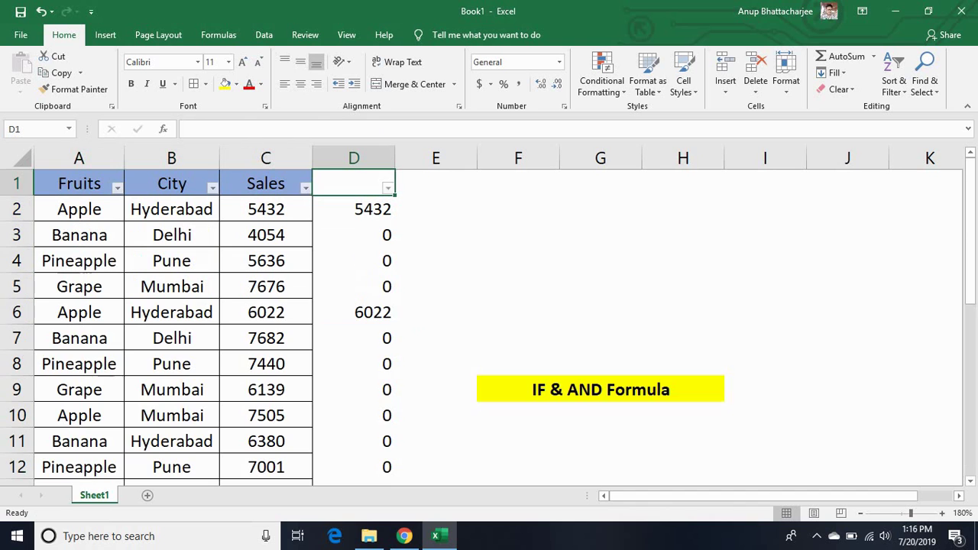